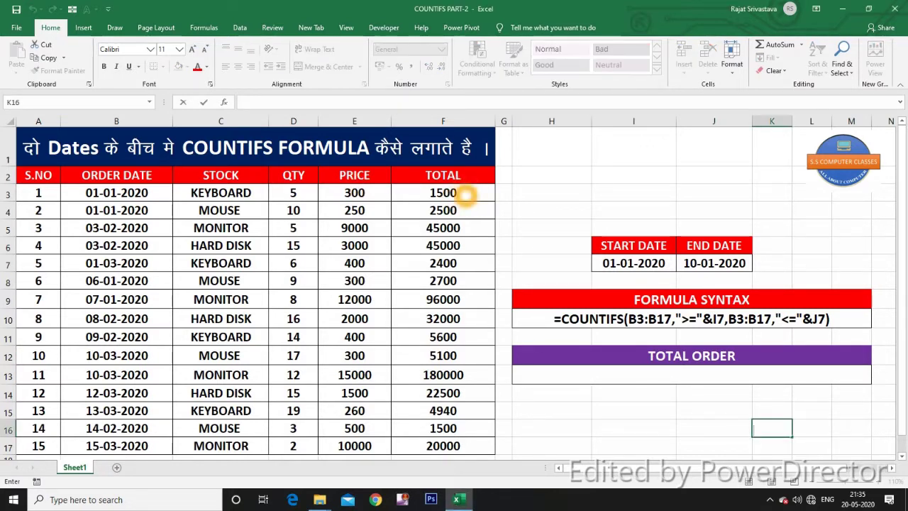
Review the first order's TOTAL formula and the start date, leaving both unchanged.
{"action": "left_click", "coordinate": [464, 195]}
{"action": "double_click", "coordinate": [465, 195]}
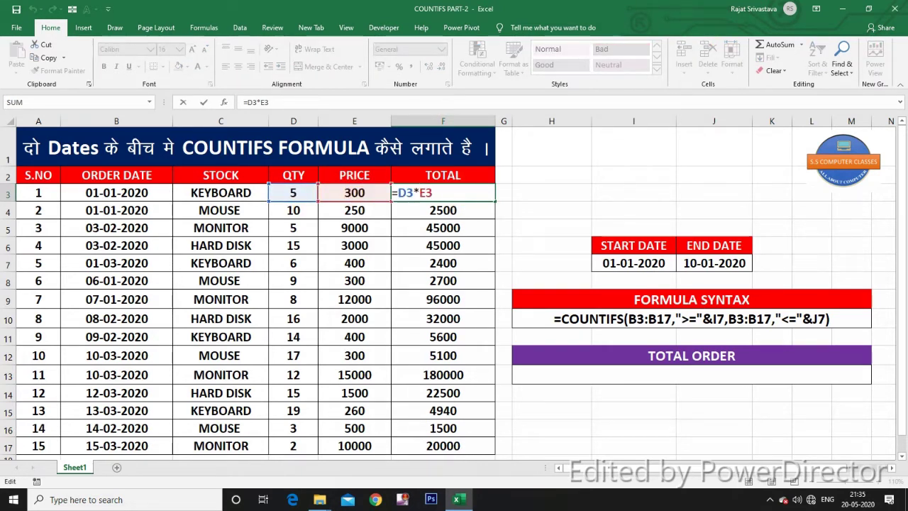
{"action": "key", "text": "Return"}
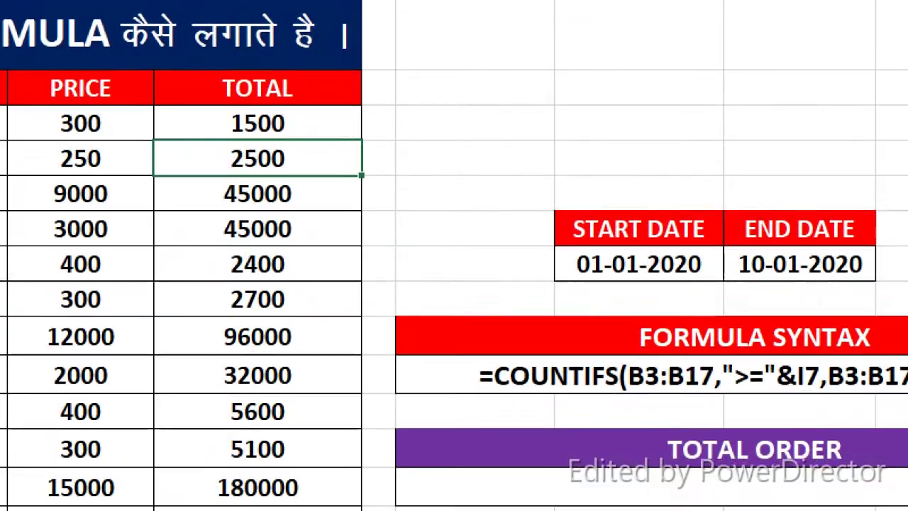
{"action": "left_click", "coordinate": [638, 261]}
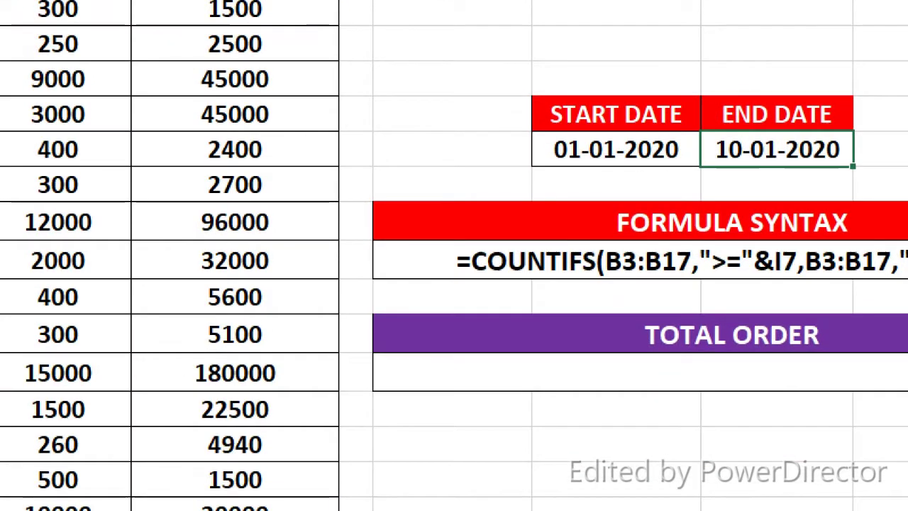
Begin a =COUNTIFS( formula in the empty TOTAL ORDER cell, fixing the misspelled function name.
{"action": "left_click", "coordinate": [567, 481]}
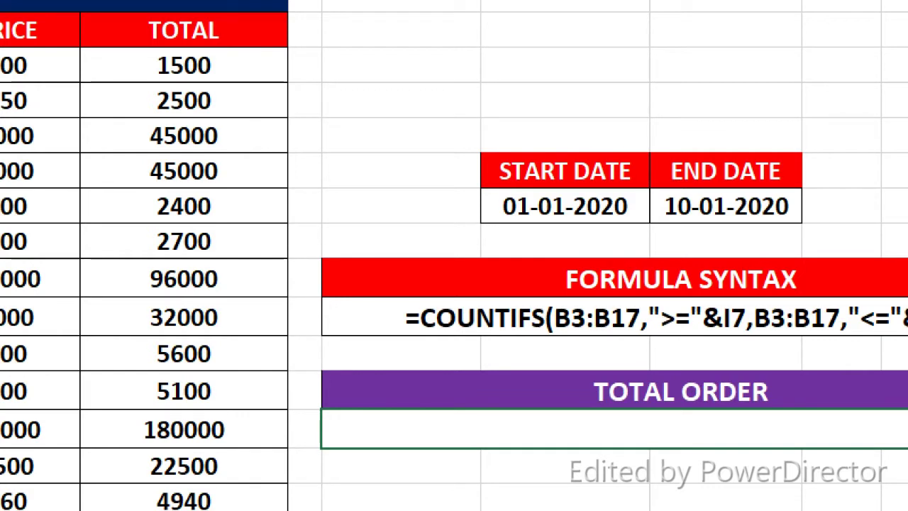
{"action": "type", "text": "="}
{"action": "type", "text": "co"}
{"action": "type", "text": "unyifs"}
{"action": "key", "text": "BackSpace"}
{"action": "key", "text": "BackSpace"}
{"action": "key", "text": "BackSpace"}
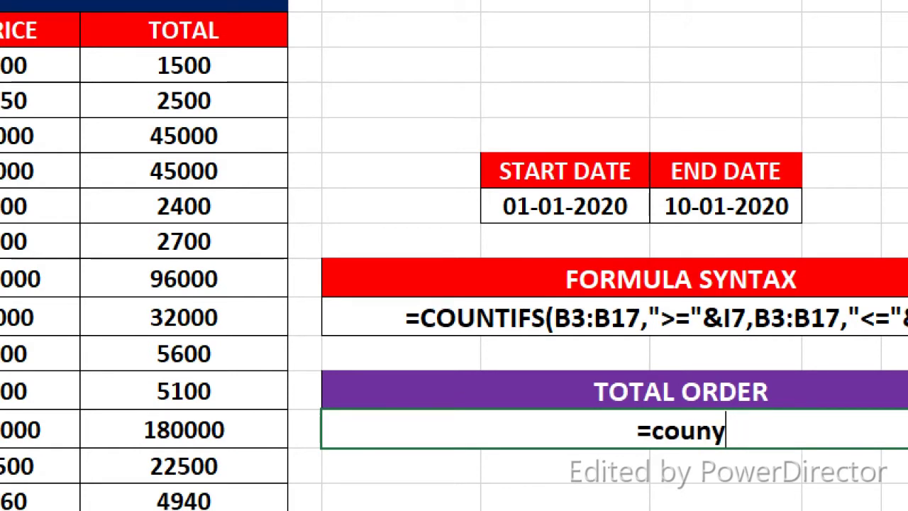
{"action": "key", "text": "BackSpace"}
{"action": "type", "text": "ti"}
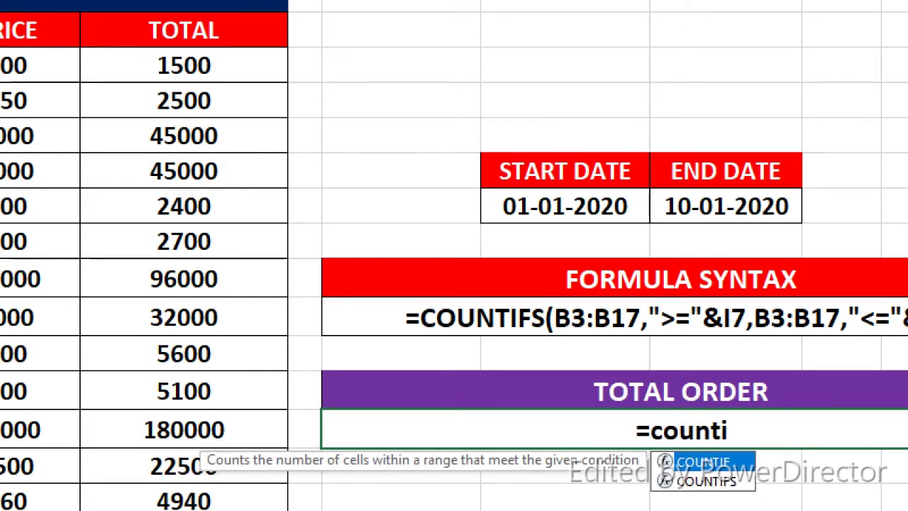
{"action": "type", "text": "fs("}
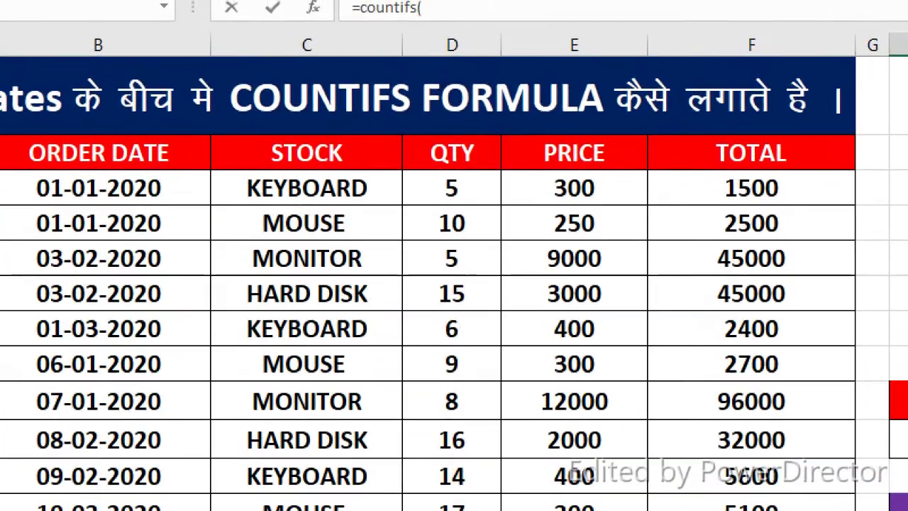
Add the first criterion: order dates in B3:B17 on or after the start date in I7.
{"action": "left_click_drag", "start_coordinate": [98, 188], "coordinate": [98, 507]}
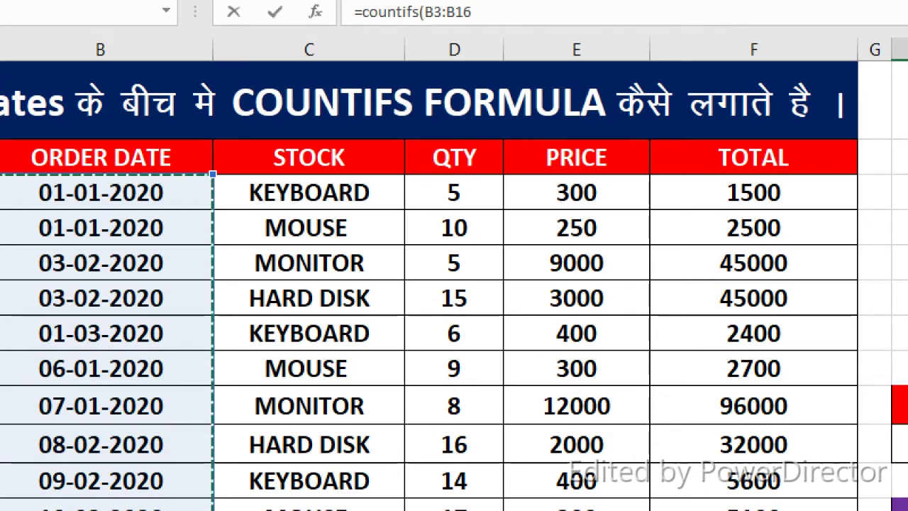
{"action": "scroll", "coordinate": [454, 284], "scroll_direction": "down", "scroll_amount": 3}
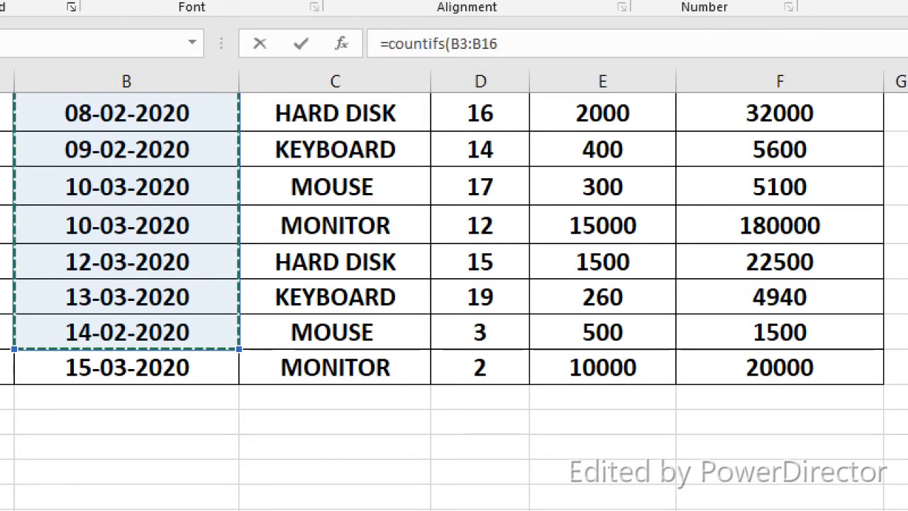
{"action": "left_click_drag", "start_coordinate": [124, 397], "coordinate": [124, 365]}
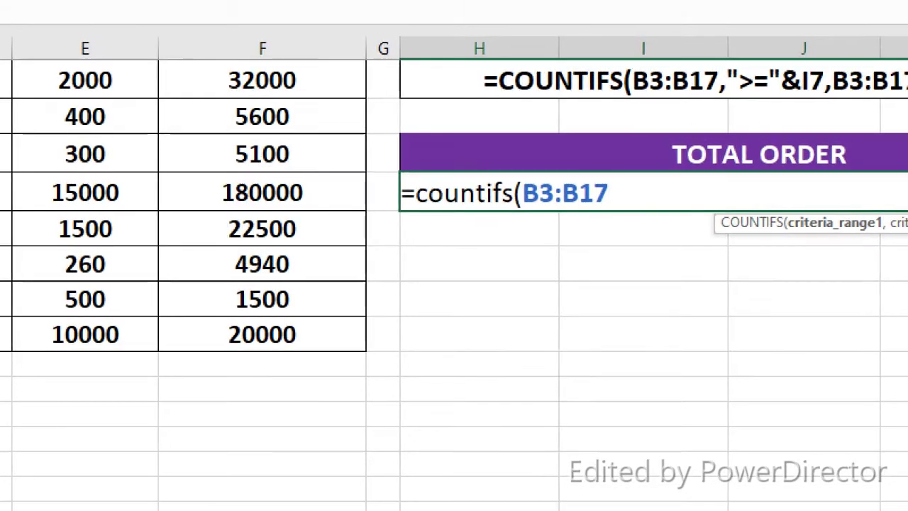
{"action": "type", "text": ","}
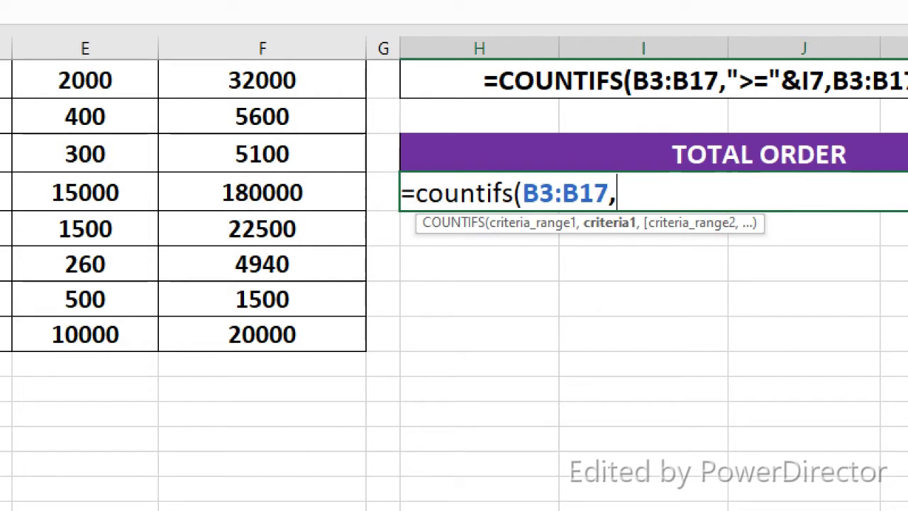
{"action": "type", "text": "\""}
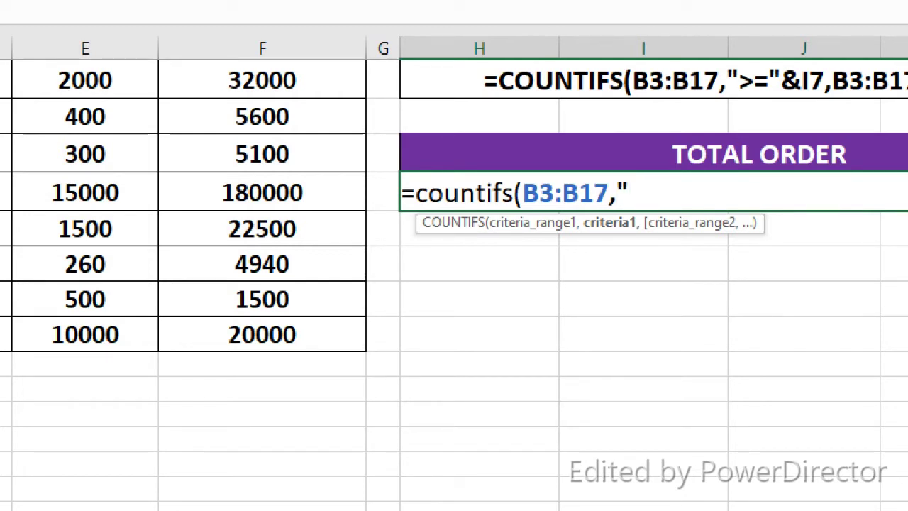
{"action": "type", "text": ">="}
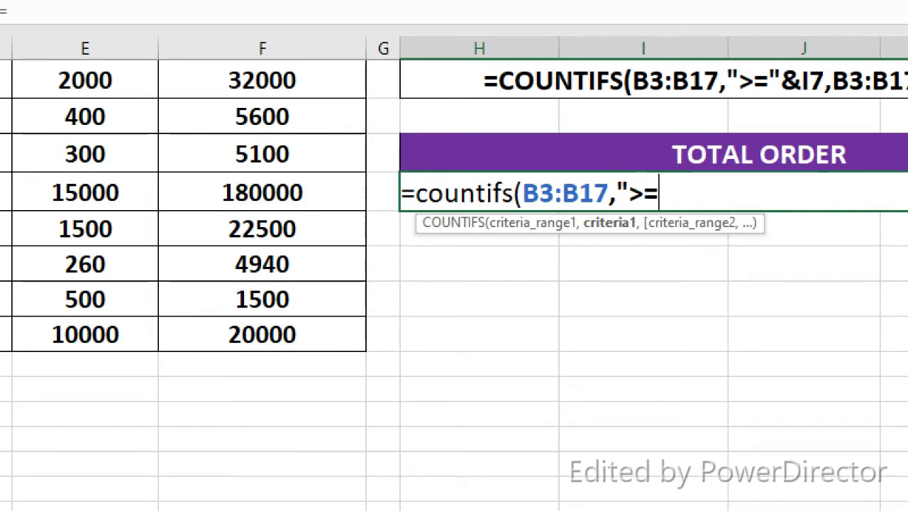
{"action": "type", "text": "\""}
{"action": "type", "text": "&"}
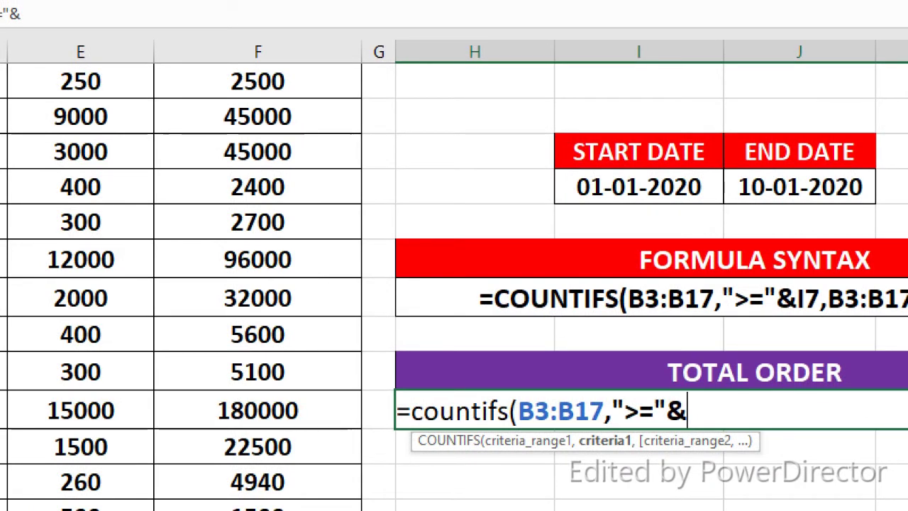
{"action": "left_click", "coordinate": [638, 186]}
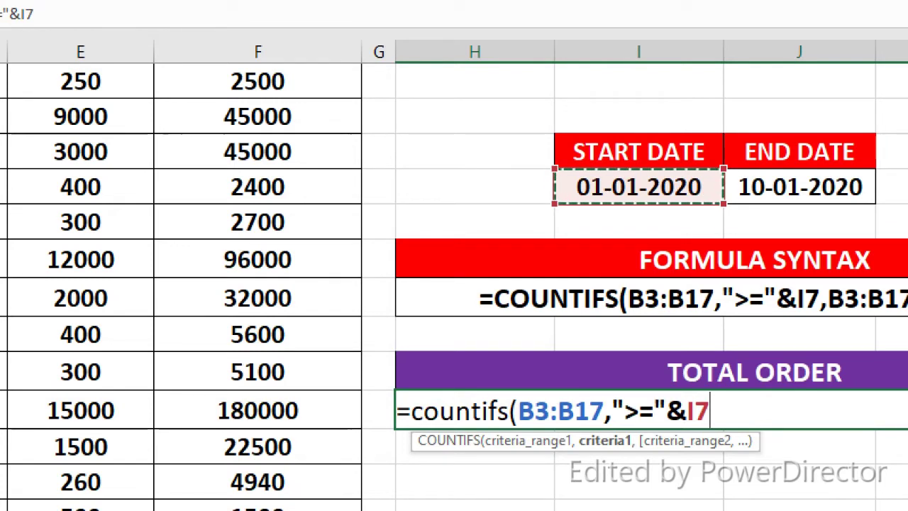
{"action": "type", "text": ","}
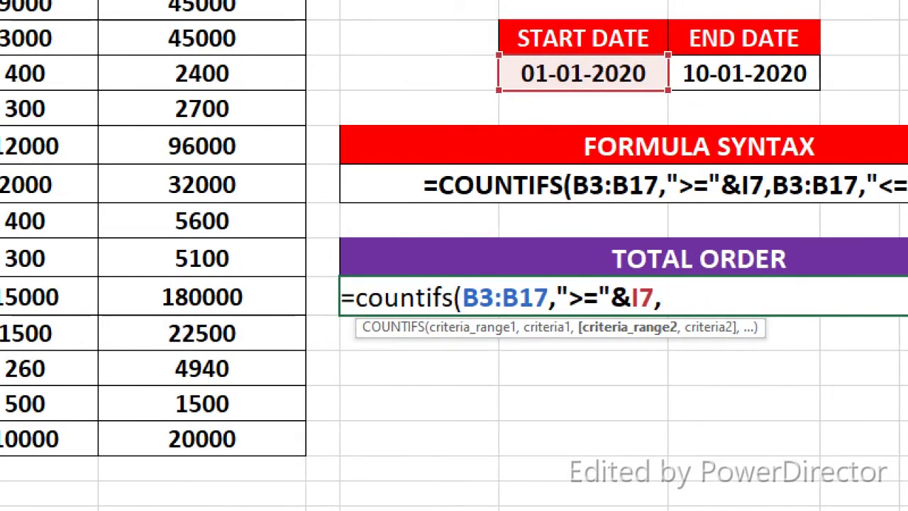
Add the criterion B3:B17 "<="&J7, close the COUNTIFS and enter it so TOTAL ORDER shows 4.
{"action": "type", "text": "b"}
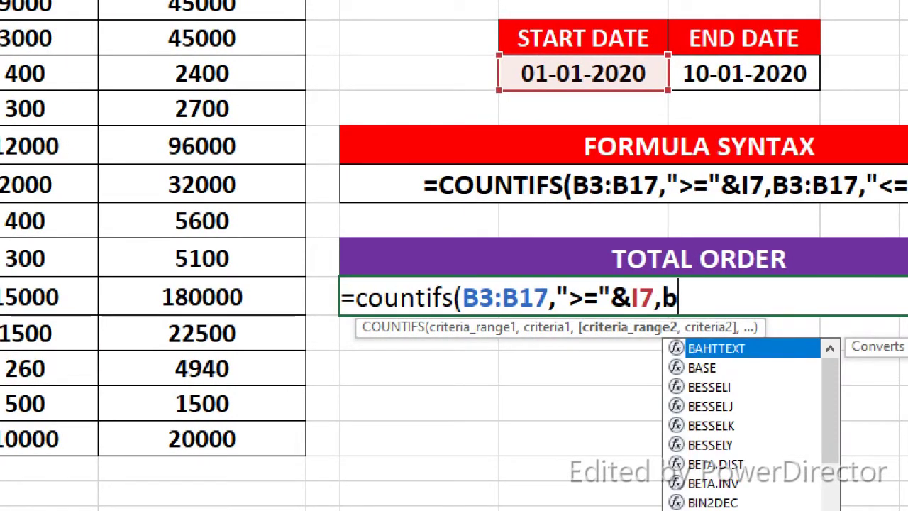
{"action": "type", "text": "3:"}
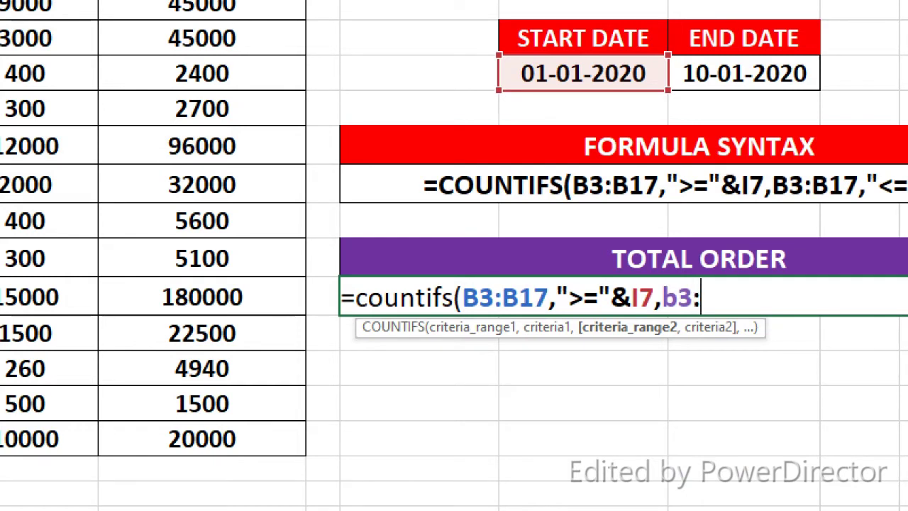
{"action": "type", "text": "b17"}
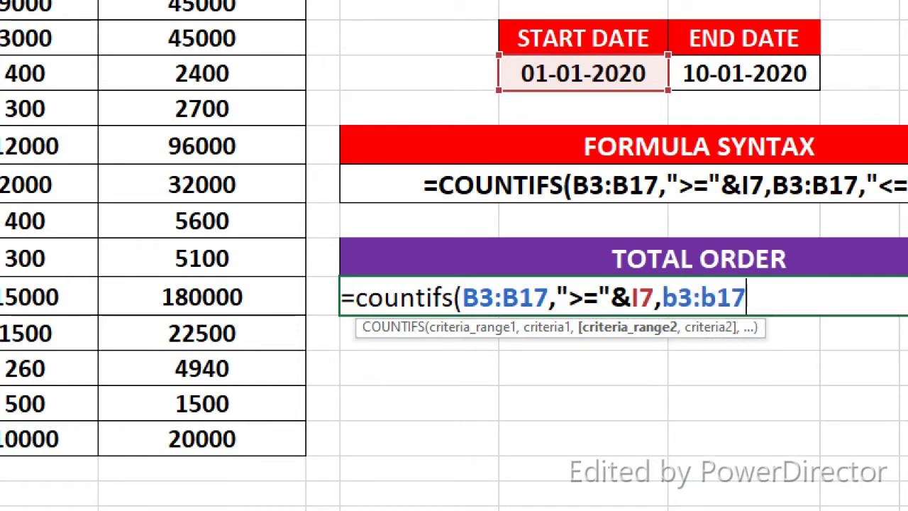
{"action": "type", "text": ","}
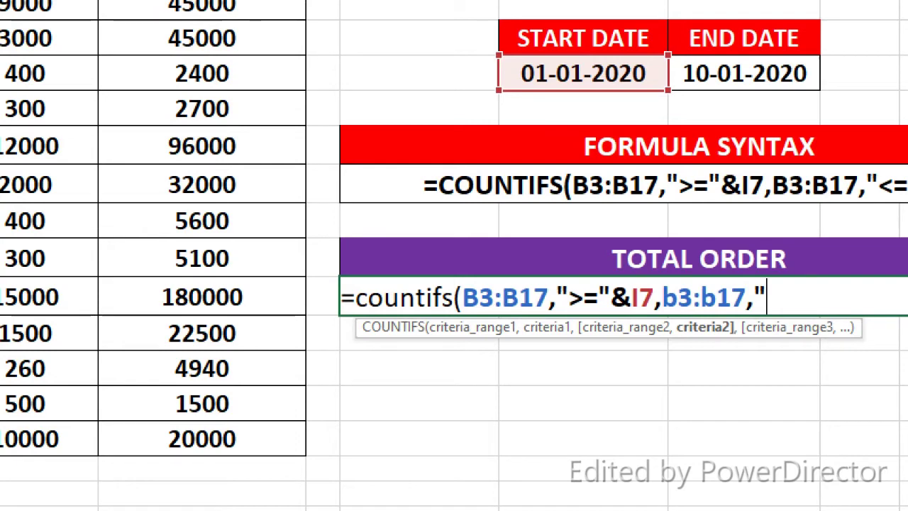
{"action": "type", "text": "<=\""}
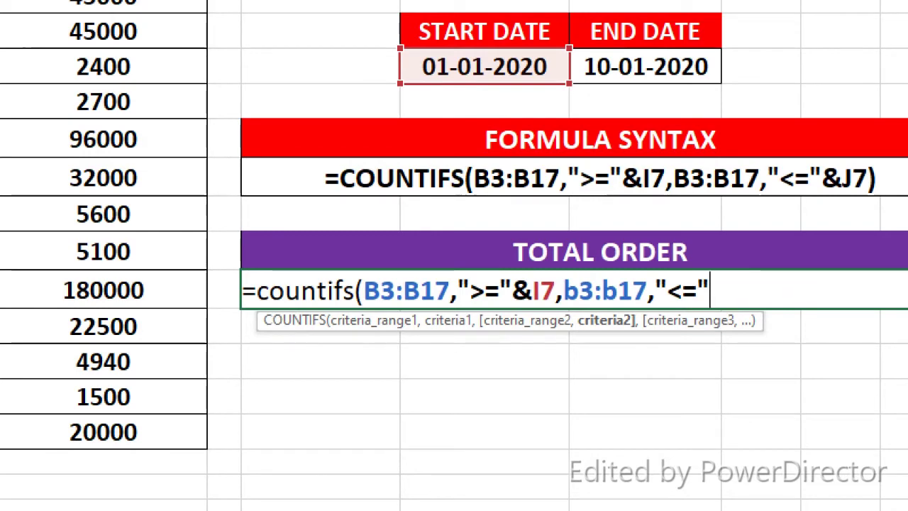
{"action": "type", "text": "&"}
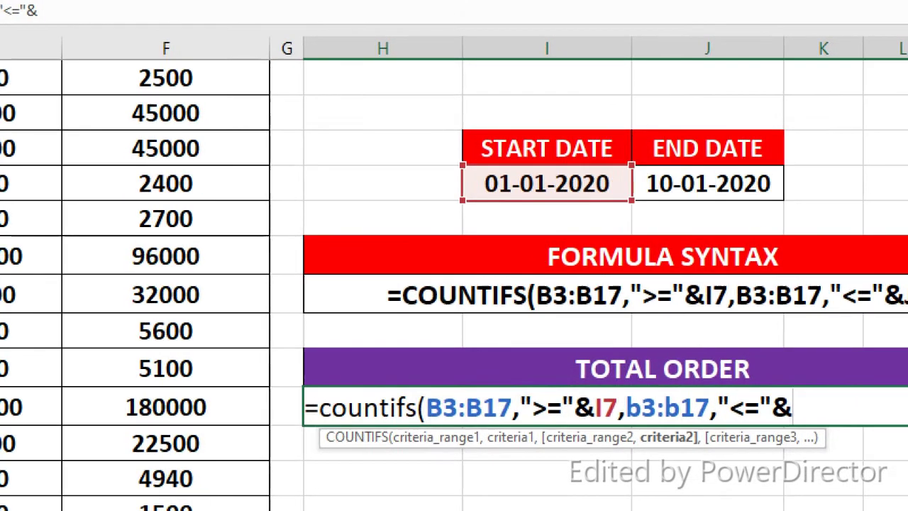
{"action": "left_click", "coordinate": [709, 185]}
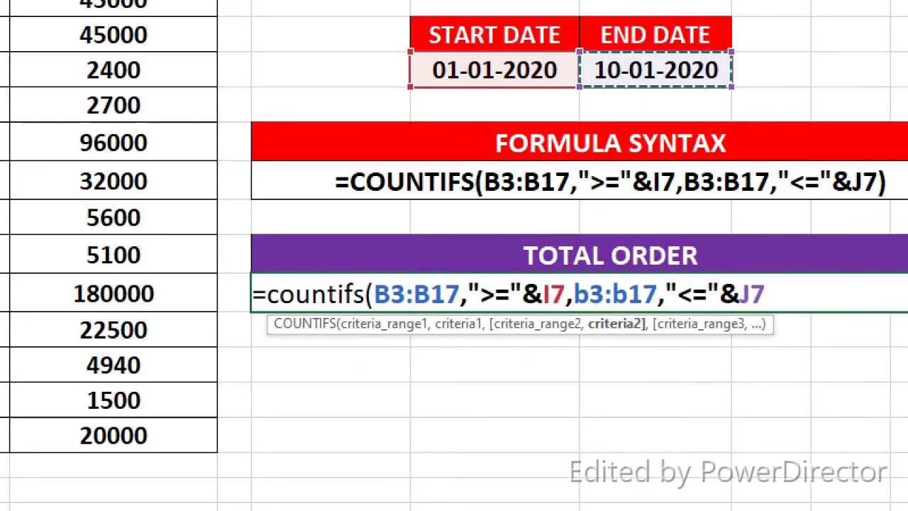
{"action": "type", "text": ")"}
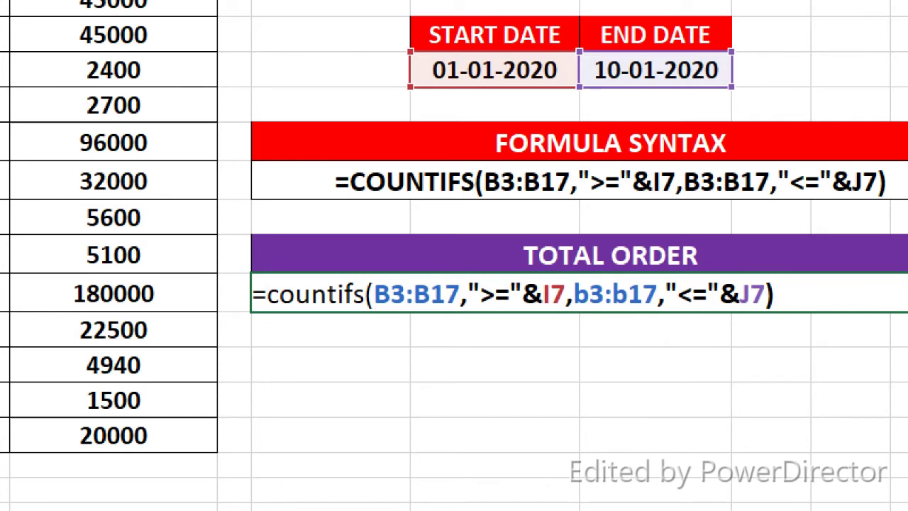
{"action": "key", "text": "Return"}
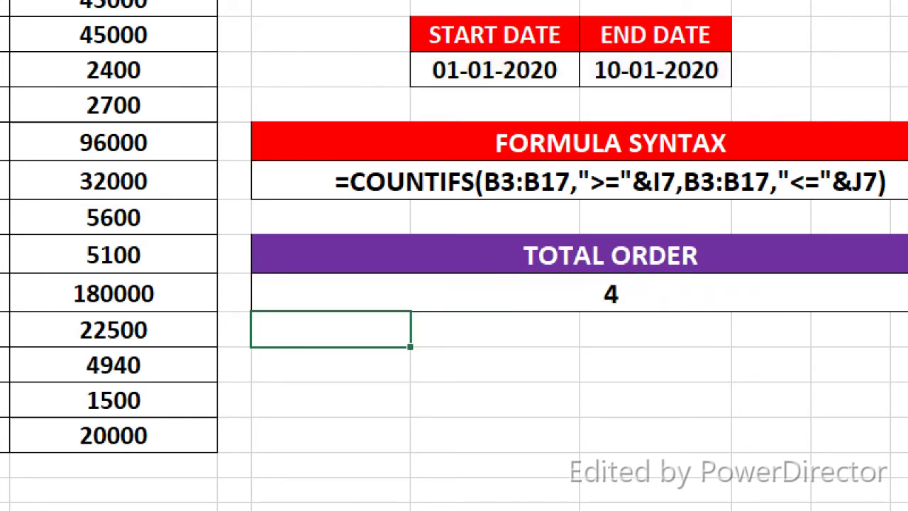
Fill the 01-01-2020 order date yellow, then repeat the yellow fill on the 07-01-2020 date with F4.
{"action": "left_click", "coordinate": [579, 292]}
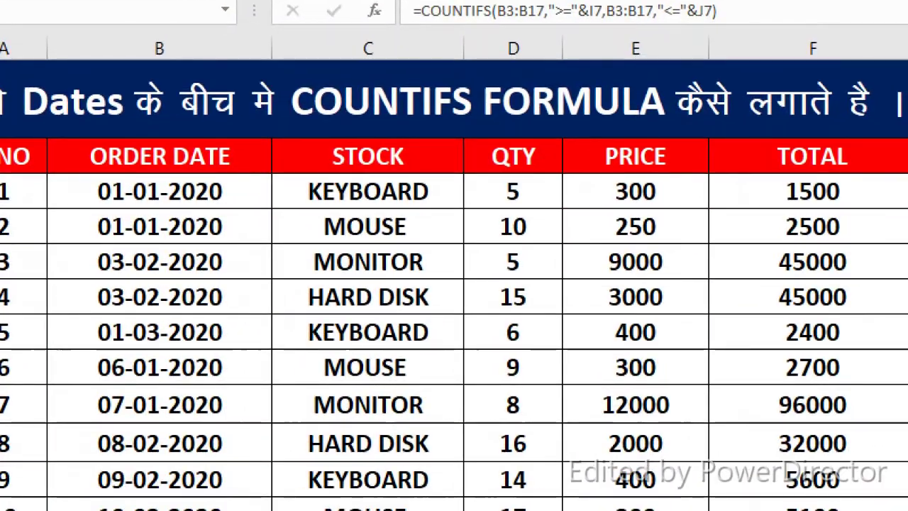
{"action": "left_click", "coordinate": [159, 191]}
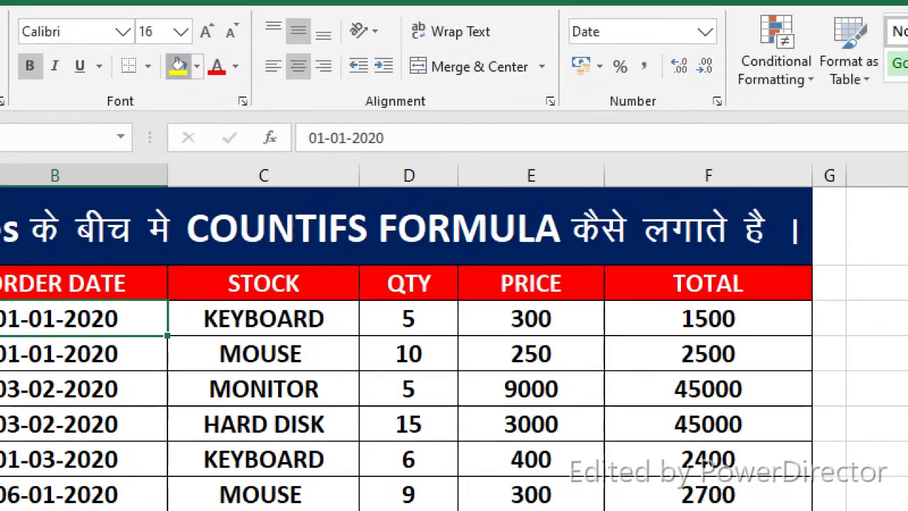
{"action": "left_click", "coordinate": [178, 66]}
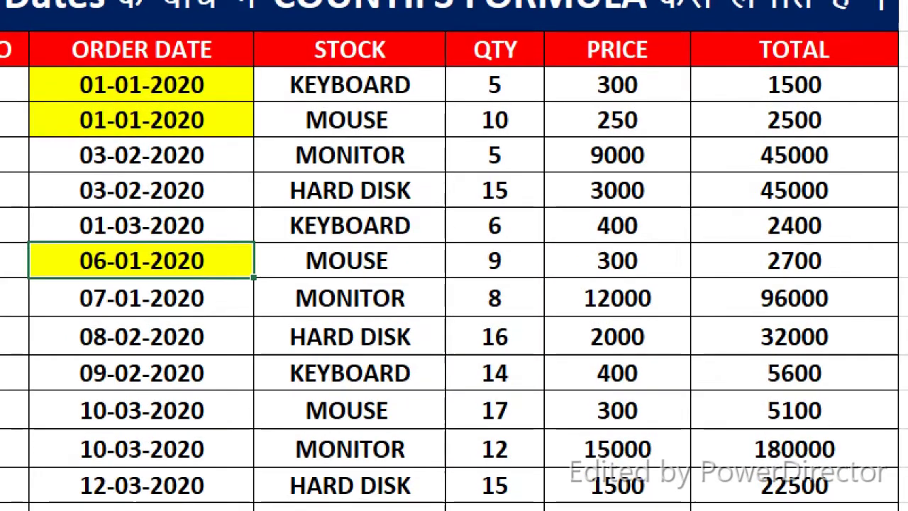
{"action": "left_click", "coordinate": [141, 298]}
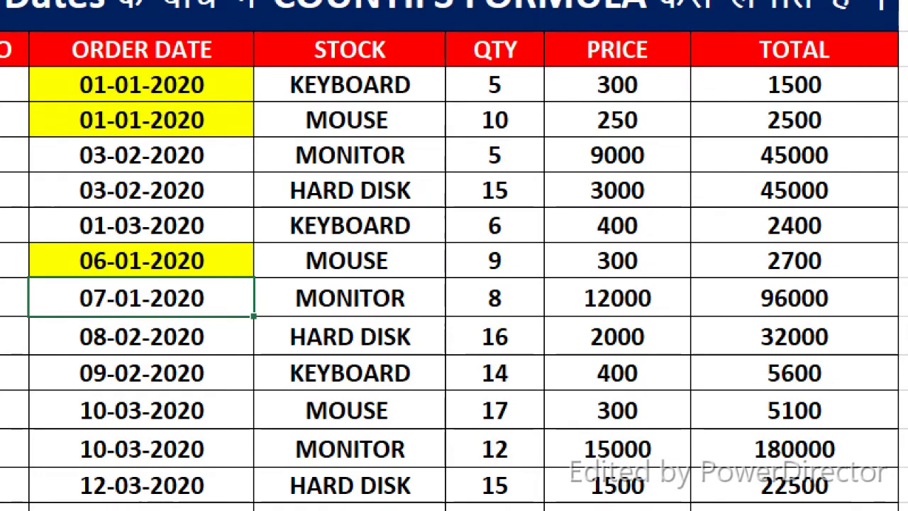
{"action": "key", "text": "F4"}
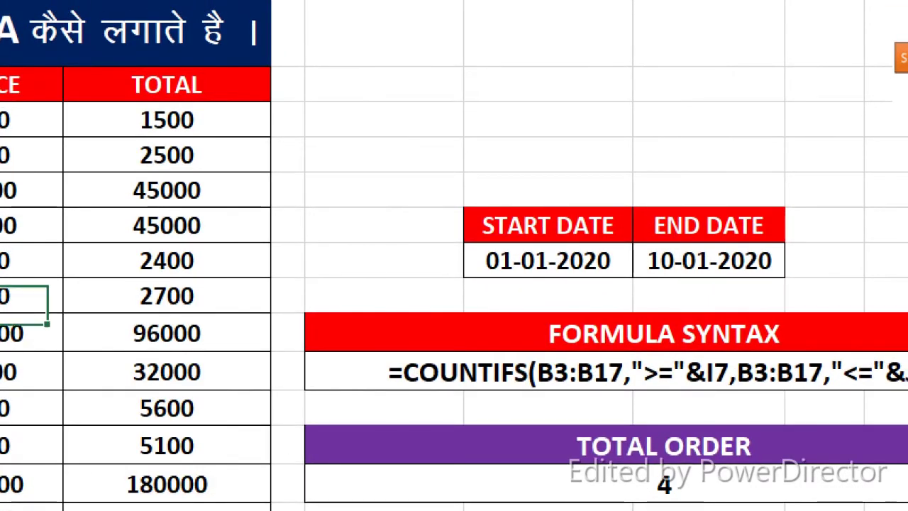
Change the END DATE in J7 to 05-01-2020 and confirm TOTAL ORDER now reads 2.
{"action": "left_click", "coordinate": [709, 261]}
{"action": "type", "text": "5-0"}
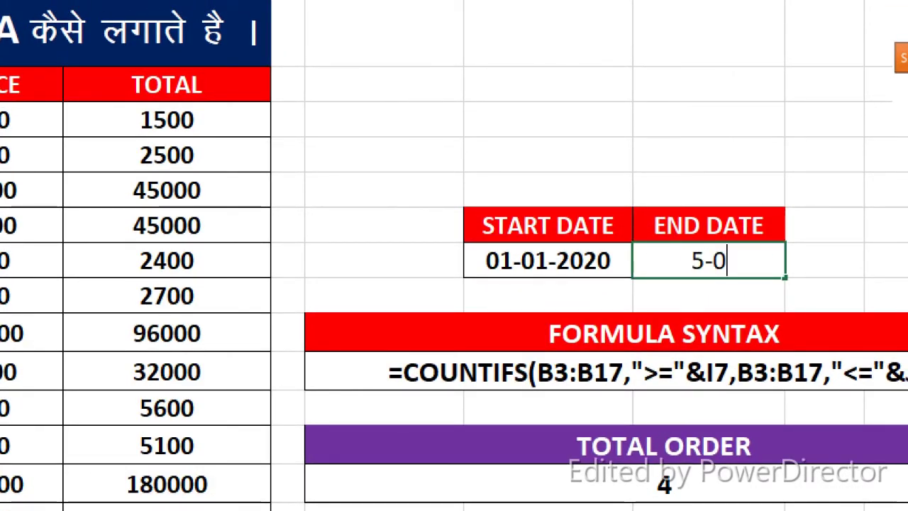
{"action": "type", "text": "1-"}
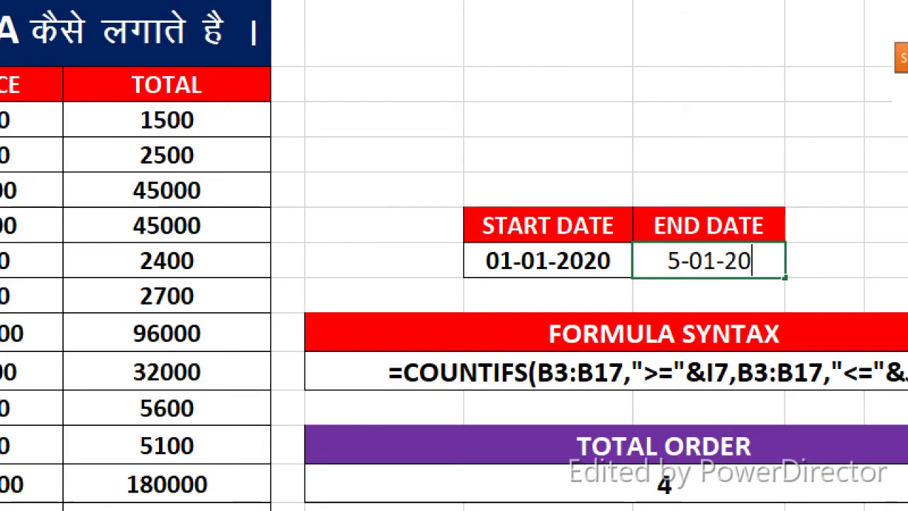
{"action": "type", "text": "20"}
{"action": "key", "text": "Return"}
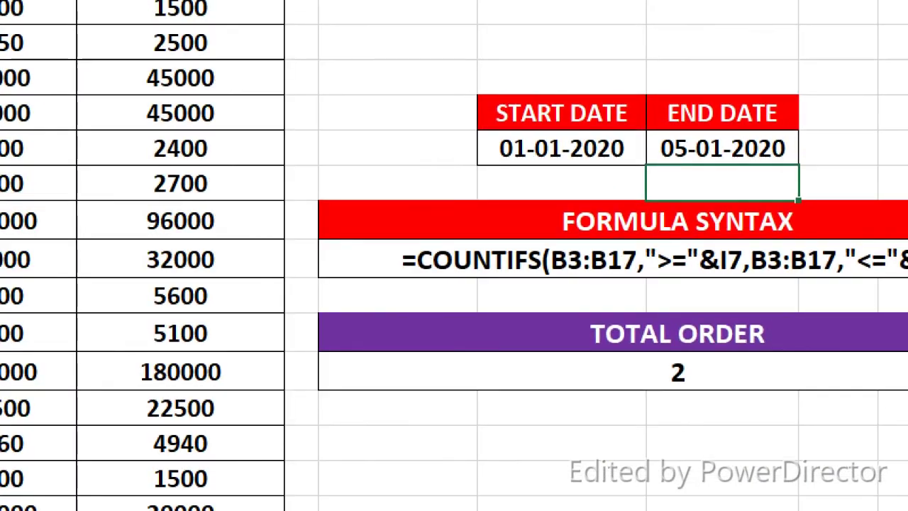
{"action": "left_click", "coordinate": [678, 370]}
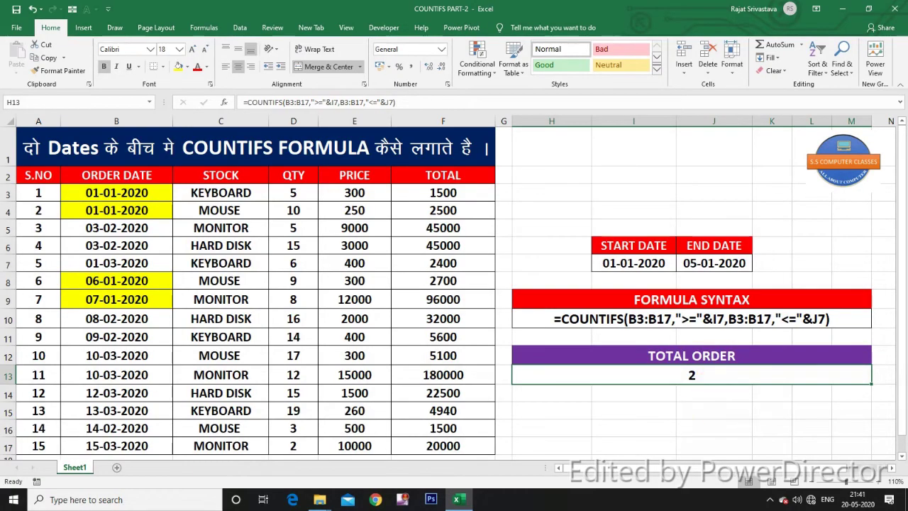
{"action": "left_click", "coordinate": [689, 411]}
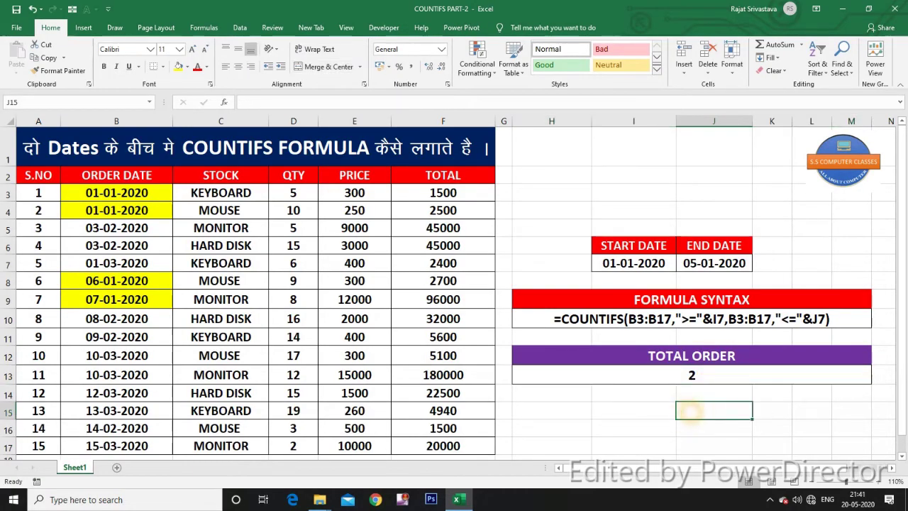